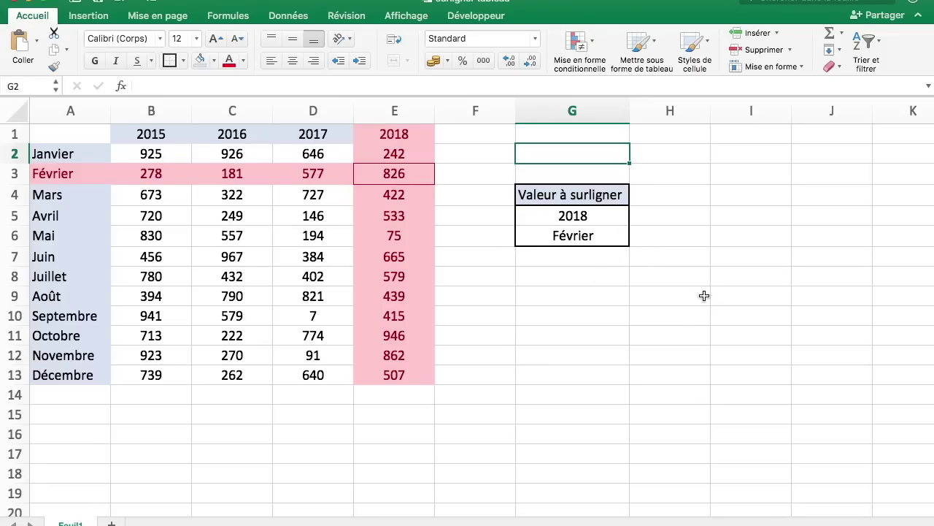
# - Set the G5 year dropdown to 2016 and the G6 month dropdown to Juillet
pyautogui.click(591, 217)
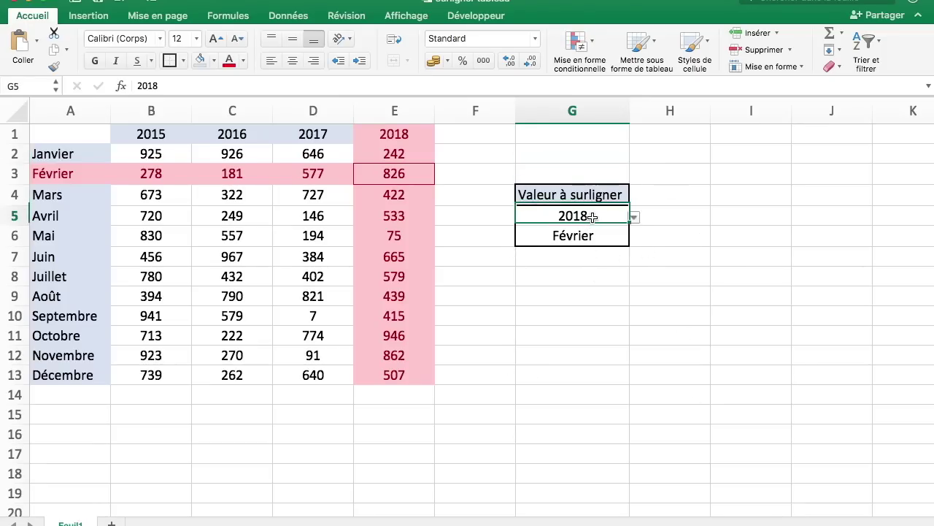
pyautogui.click(635, 217)
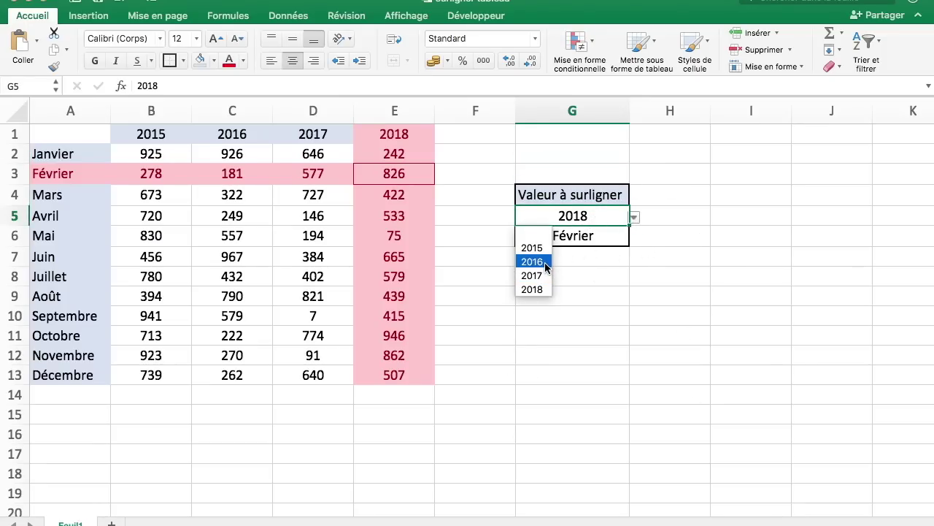
pyautogui.click(545, 262)
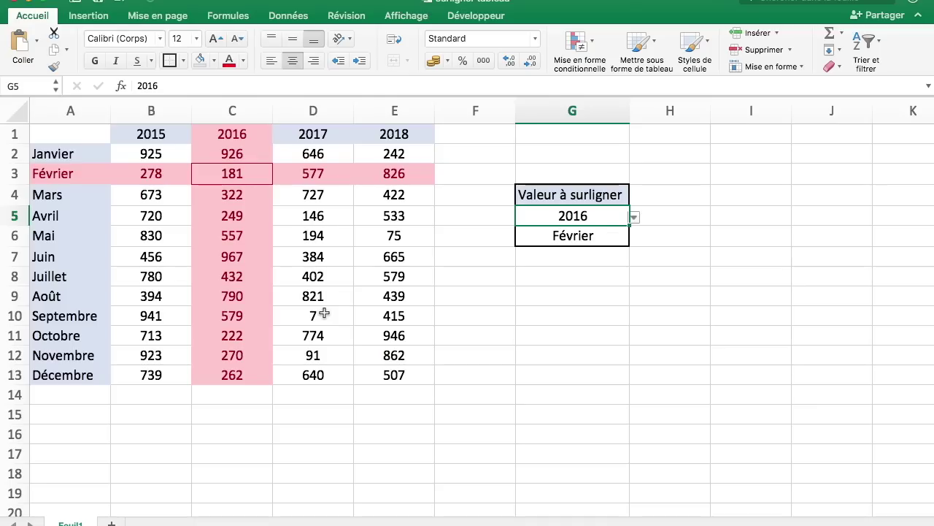
pyautogui.click(588, 238)
pyautogui.click(634, 238)
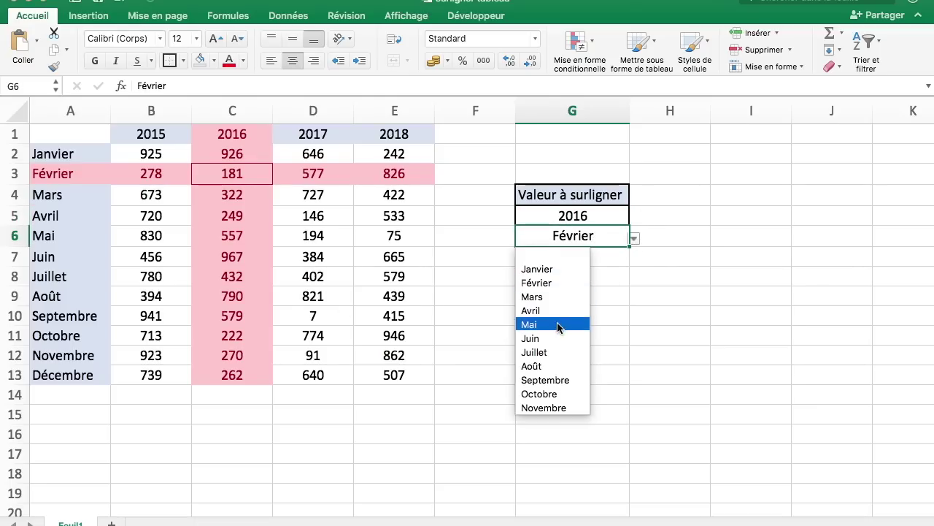
pyautogui.click(561, 352)
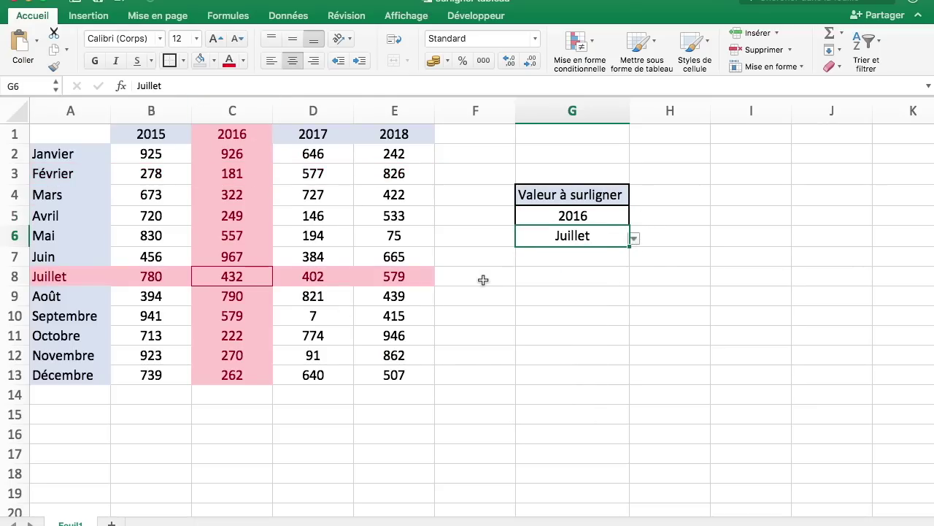
pyautogui.click(600, 215)
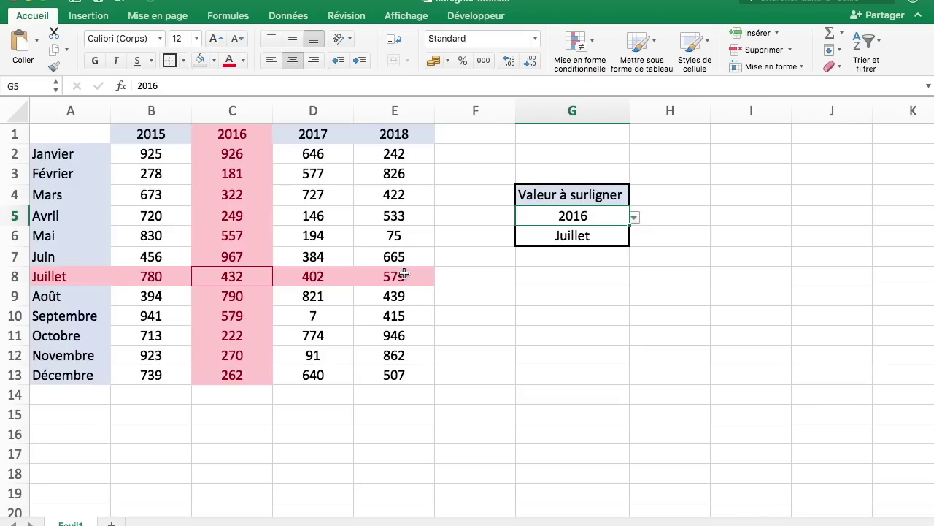
# - Clear all conditional formatting rules from the whole sheet, then select the table A1:E13
pyautogui.click(594, 51)
pyautogui.moveTo(634, 190)
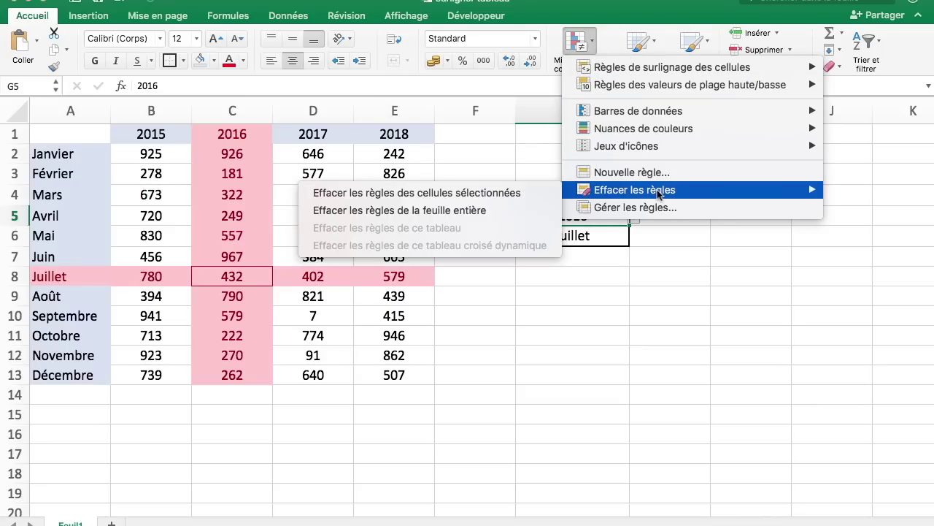
pyautogui.click(517, 212)
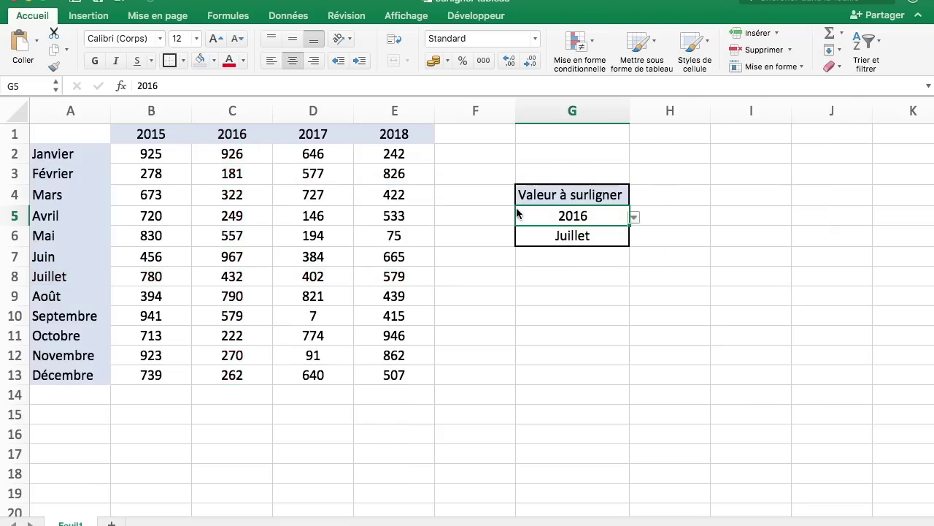
pyautogui.click(595, 46)
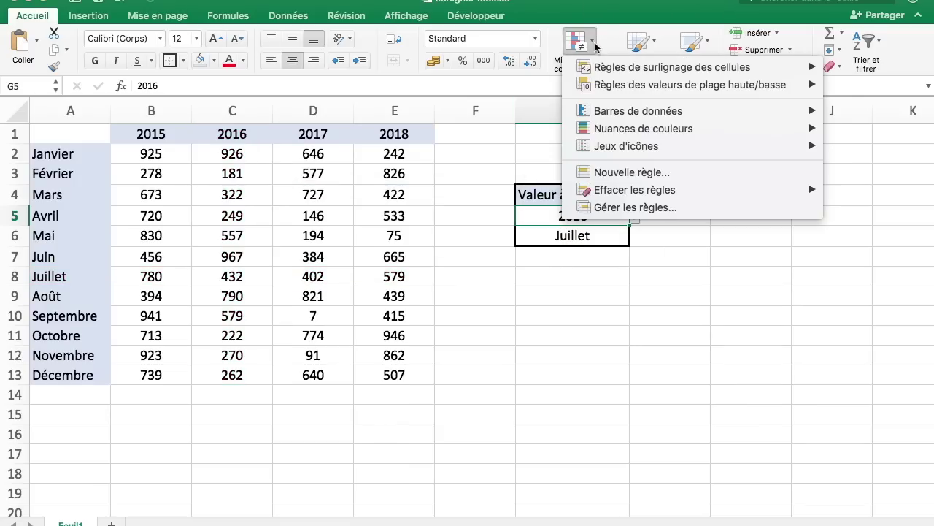
pyautogui.click(161, 156)
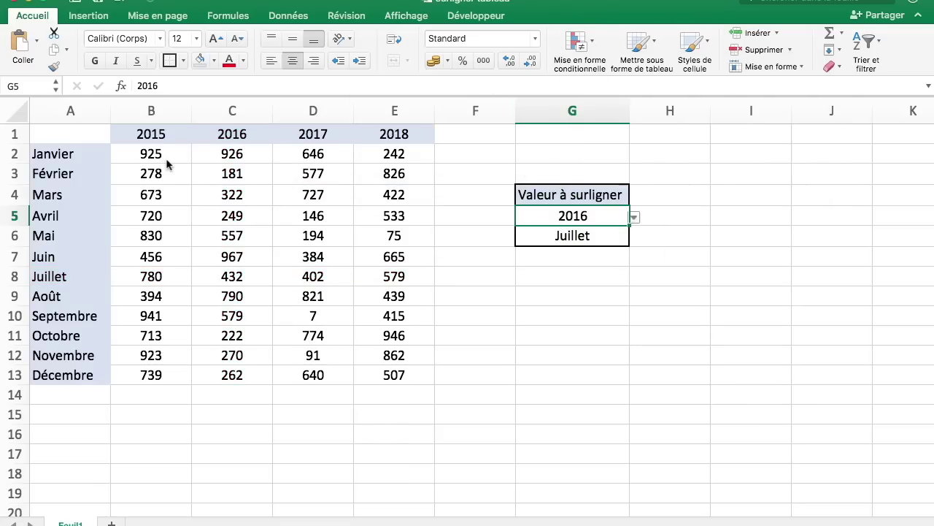
pyautogui.click(102, 134)
pyautogui.moveTo(101, 134); pyautogui.dragTo(426, 373)
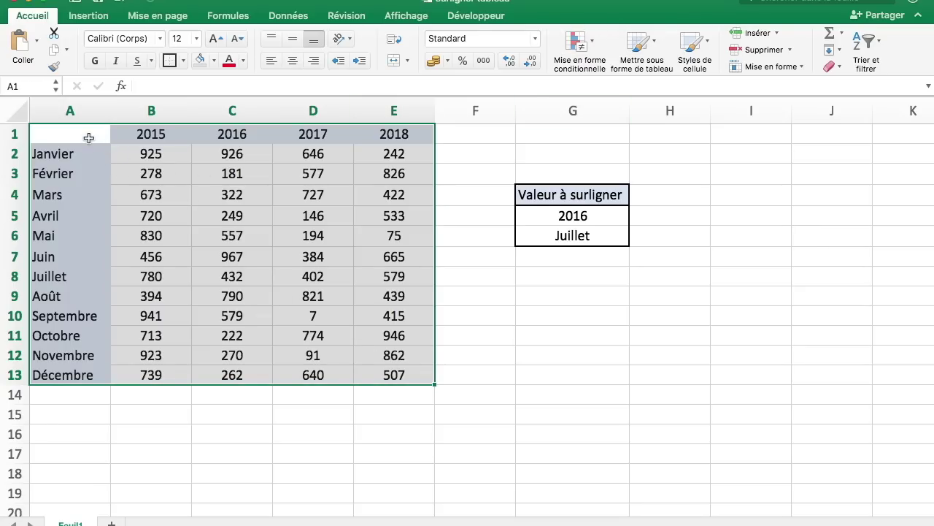
# - Create a new Classique-style rule of type 'Utiliser une formule' and move its window below the table
pyautogui.click(598, 45)
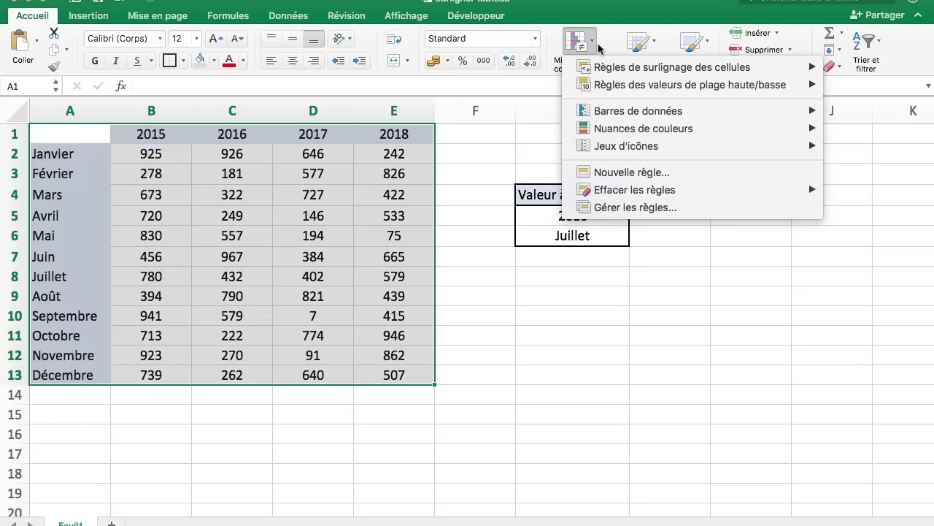
pyautogui.click(600, 173)
pyautogui.click(436, 120)
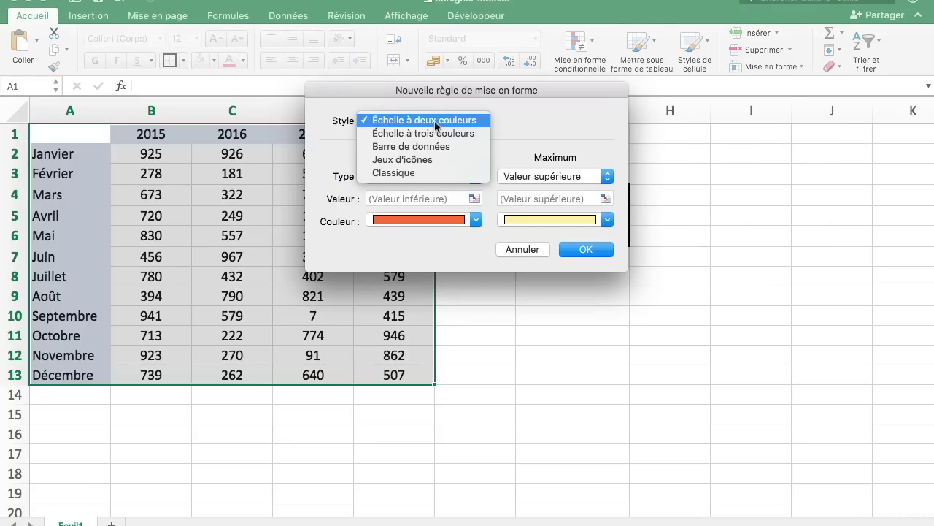
pyautogui.click(431, 174)
pyautogui.click(450, 157)
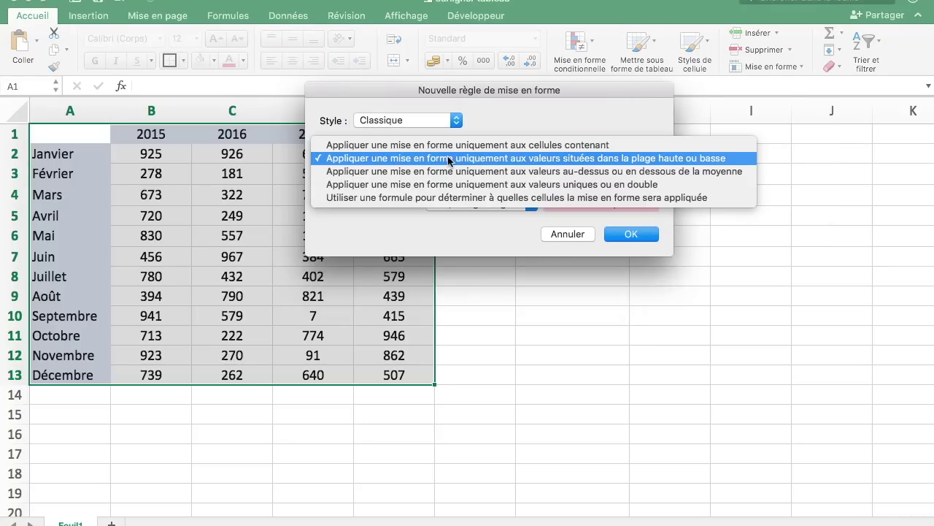
pyautogui.click(452, 204)
pyautogui.moveTo(475, 91)
pyautogui.mouseDown()
pyautogui.moveTo(523, 290)
pyautogui.moveTo(419, 313)
pyautogui.mouseUp()
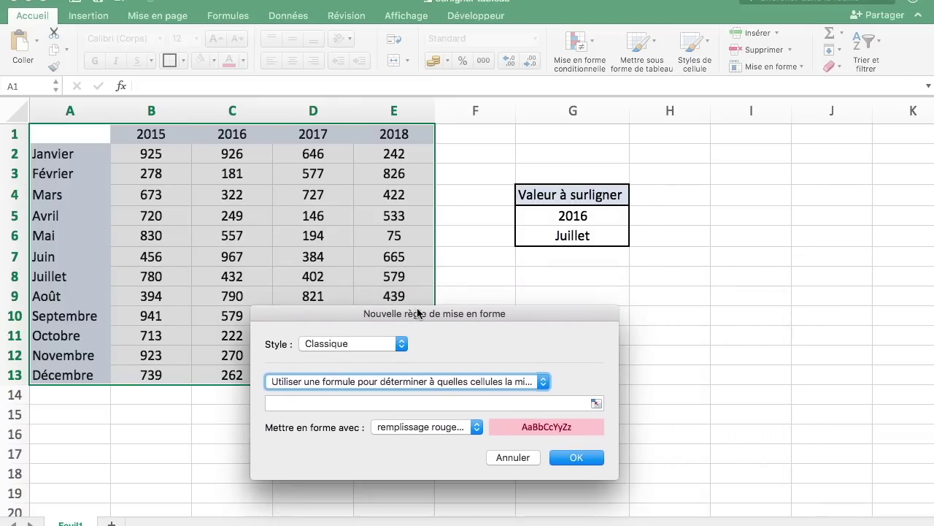
# - Enter the formula =A$1=$G$5 and confirm, highlighting the 2016 column pink
pyautogui.click(400, 399)
pyautogui.write('=A')
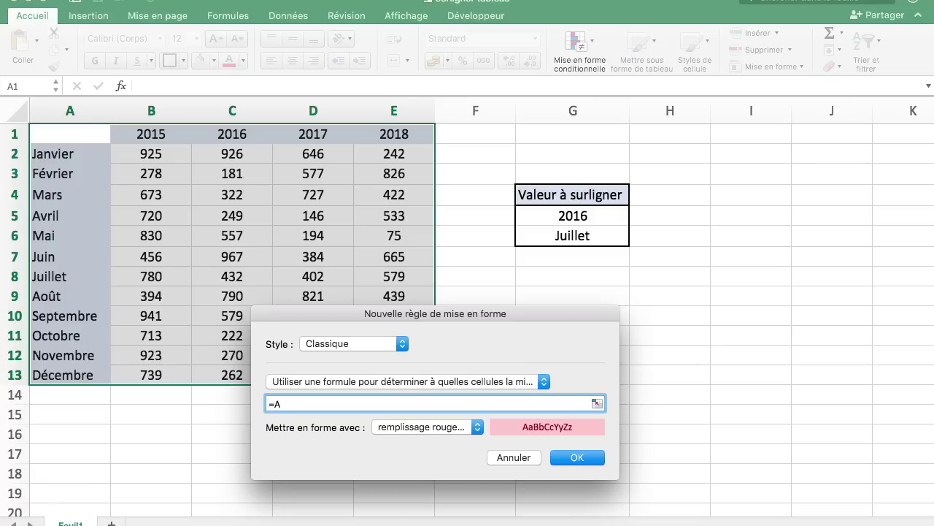
pyautogui.write('$1')
pyautogui.moveTo(275, 403); pyautogui.dragTo(294, 403)
pyautogui.click(343, 404)
pyautogui.click(592, 223)
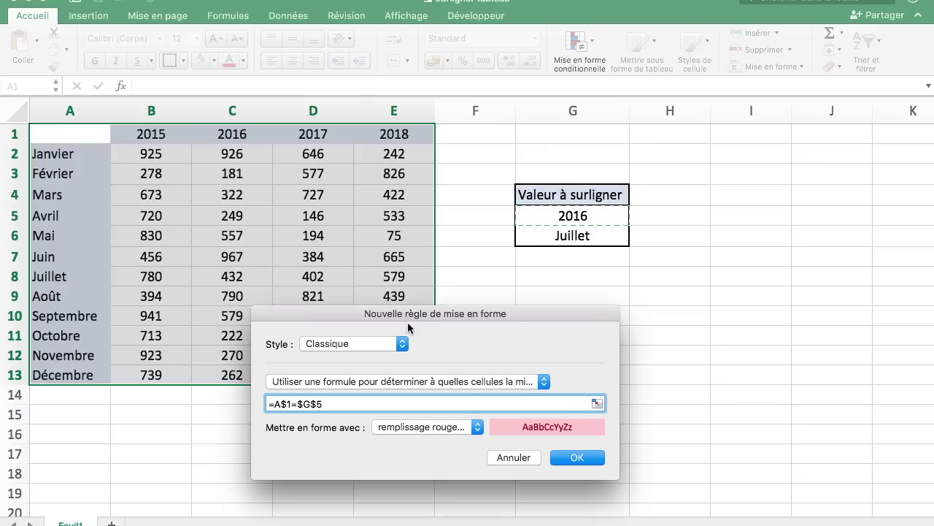
pyautogui.click(578, 458)
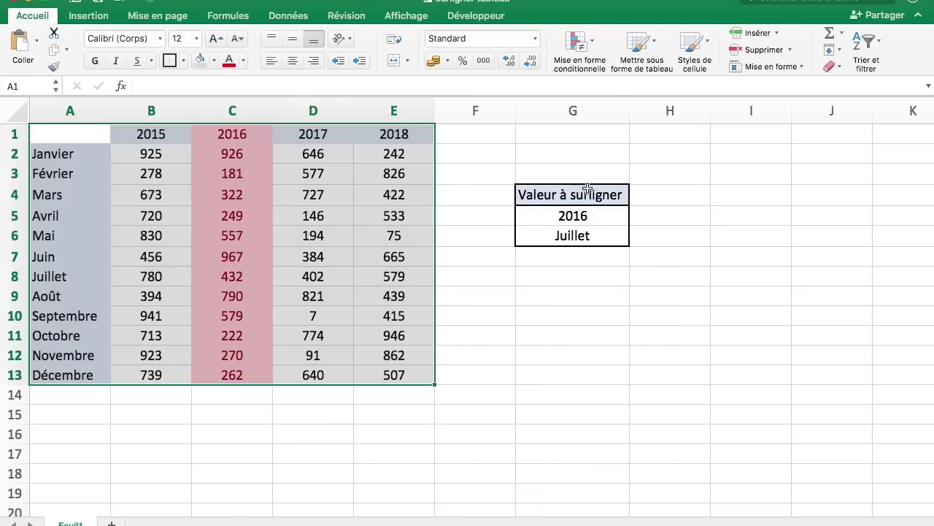
# - Pick 2017 in the G5 dropdown, then reselect the table A1:E13
pyautogui.click(589, 219)
pyautogui.click(635, 217)
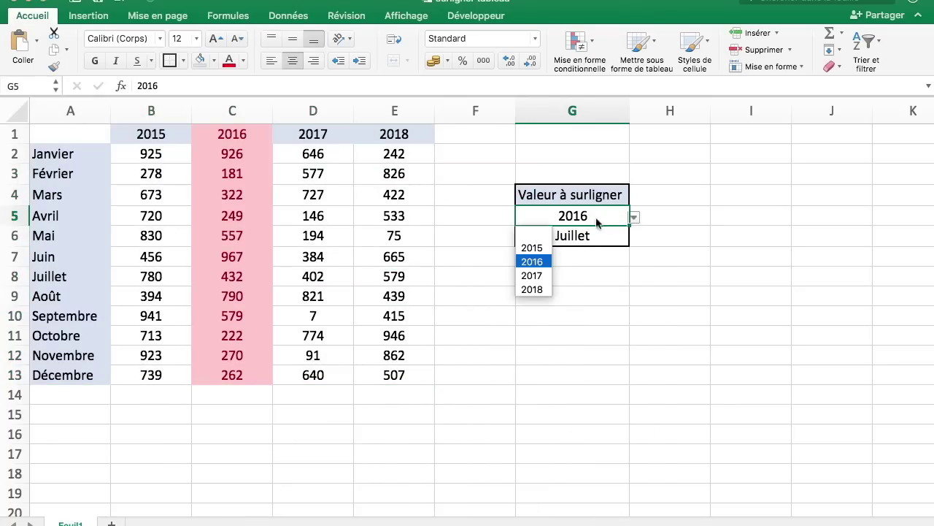
pyautogui.click(546, 276)
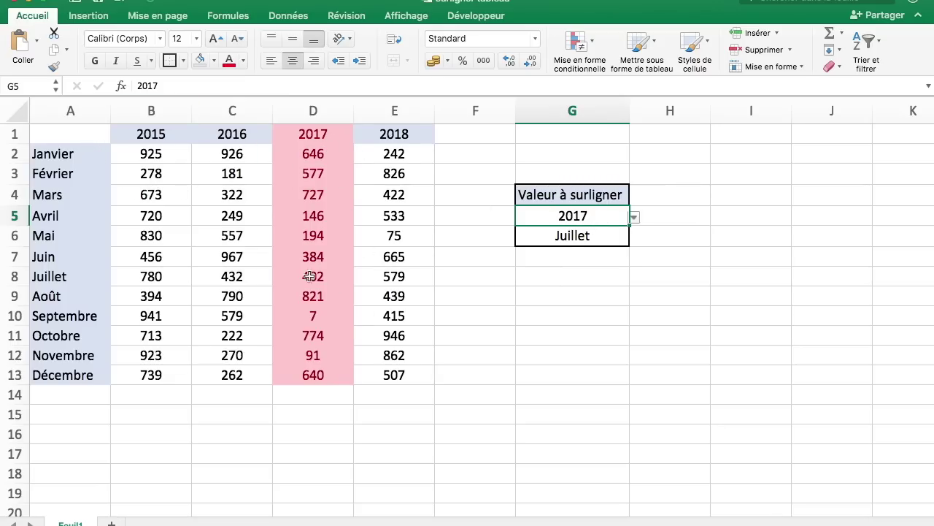
pyautogui.click(392, 373)
pyautogui.moveTo(392, 373)
pyautogui.mouseDown()
pyautogui.moveTo(61, 134)
pyautogui.moveTo(410, 375)
pyautogui.mouseUp()
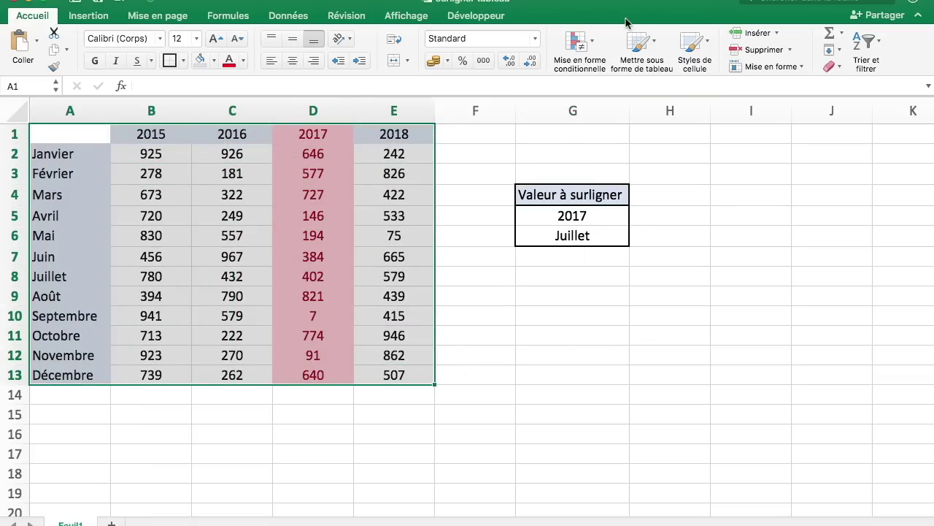
# - Start another Classique formula rule and move its window clear of the Valeur à surligner table
pyautogui.click(584, 57)
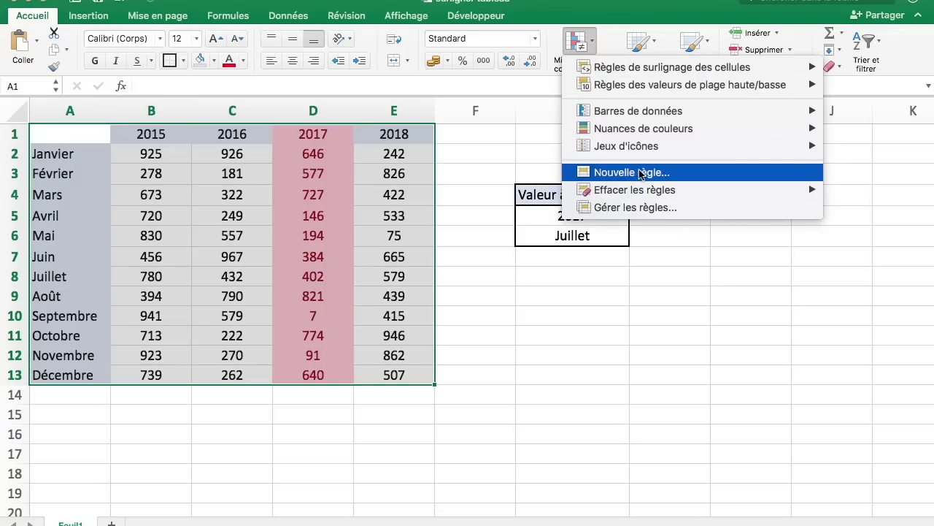
pyautogui.click(640, 172)
pyautogui.click(373, 126)
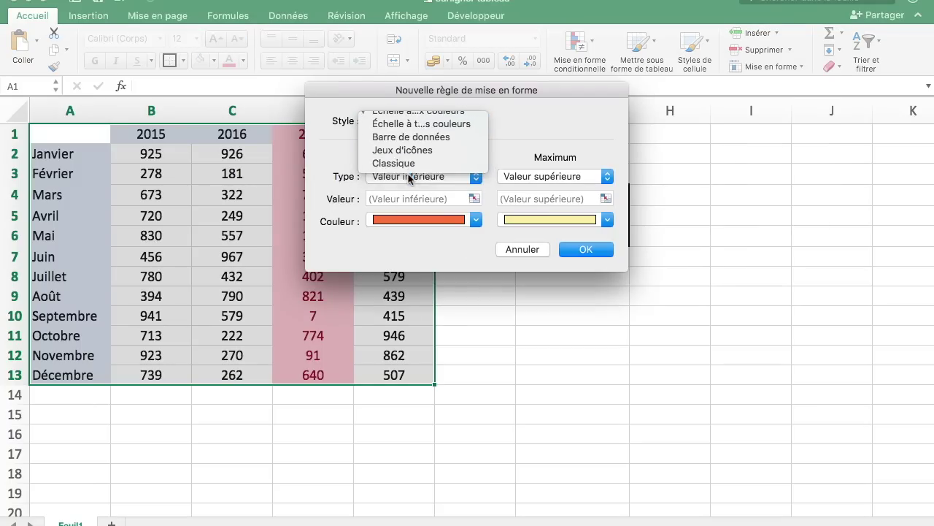
pyautogui.click(405, 163)
pyautogui.click(448, 159)
pyautogui.click(447, 200)
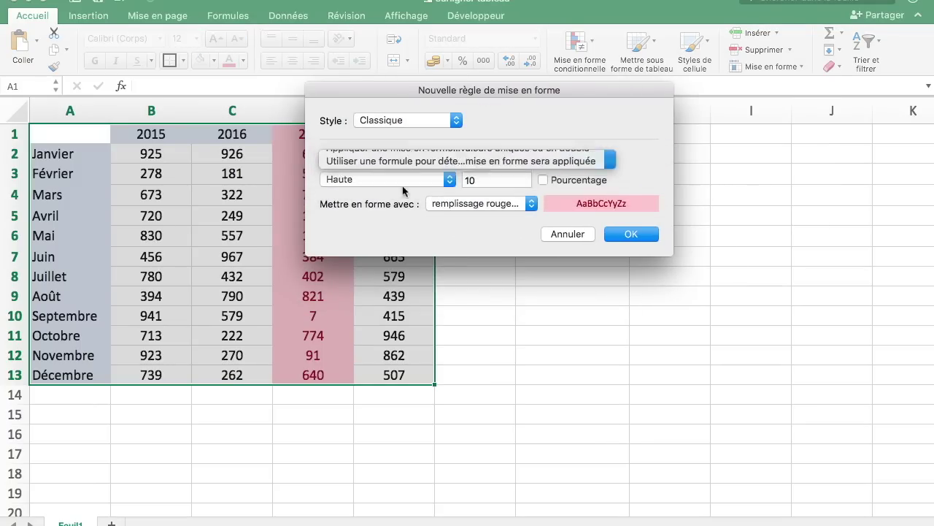
pyautogui.click(373, 179)
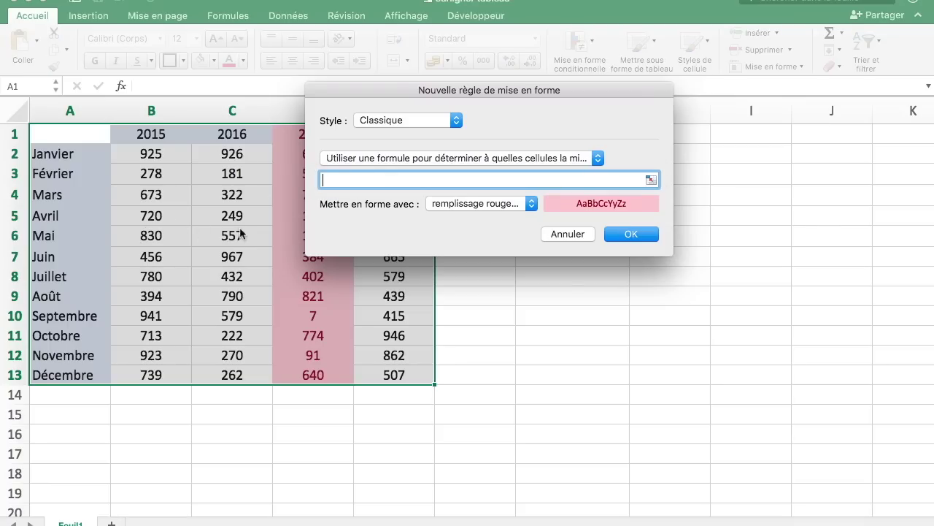
pyautogui.moveTo(359, 95); pyautogui.dragTo(344, 270)
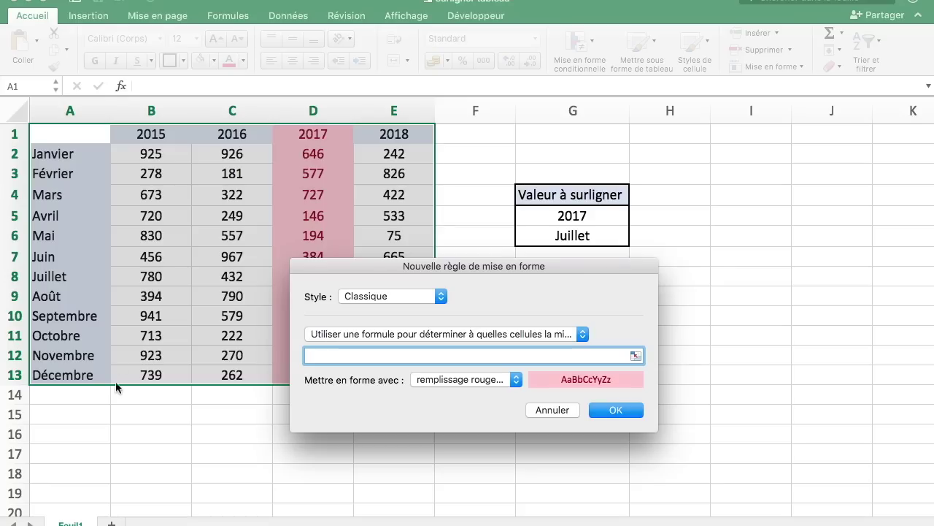
# - Enter =$A1=$G$6 and confirm, highlighting the Juillet row pink
pyautogui.write('=*AA')
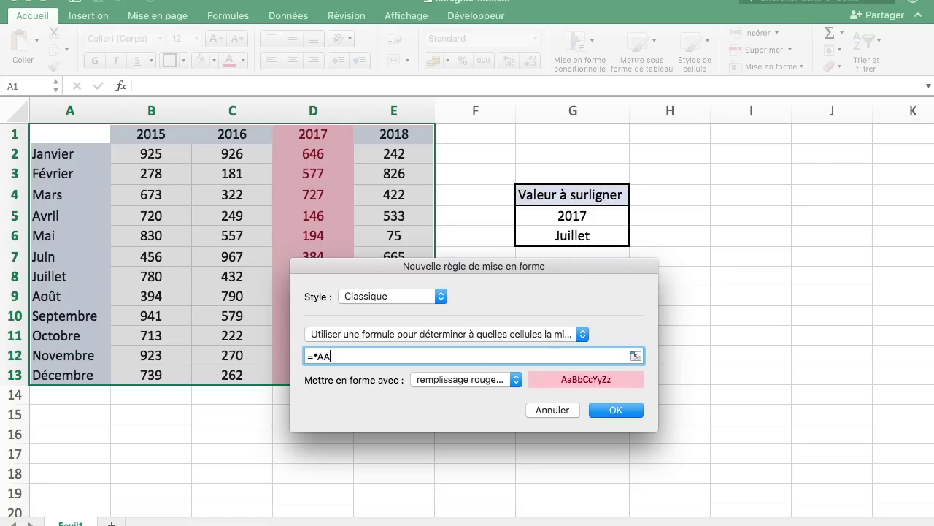
pyautogui.press('BackSpace')
pyautogui.press('BackSpace')
pyautogui.press('BackSpace')
pyautogui.write('=')
pyautogui.click(609, 236)
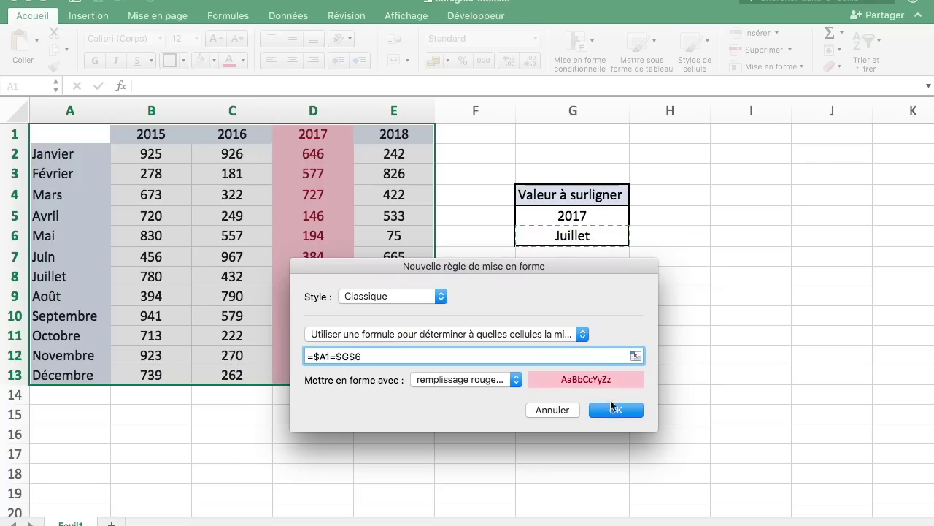
pyautogui.click(617, 410)
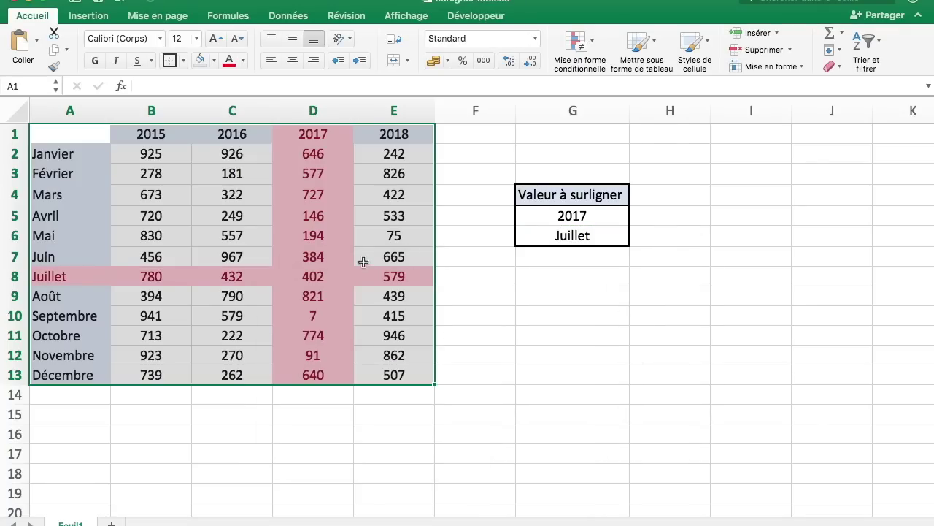
# - Switch the month in G6 to Septembre, check cell D10, and reselect the table A1:E13
pyautogui.click(610, 240)
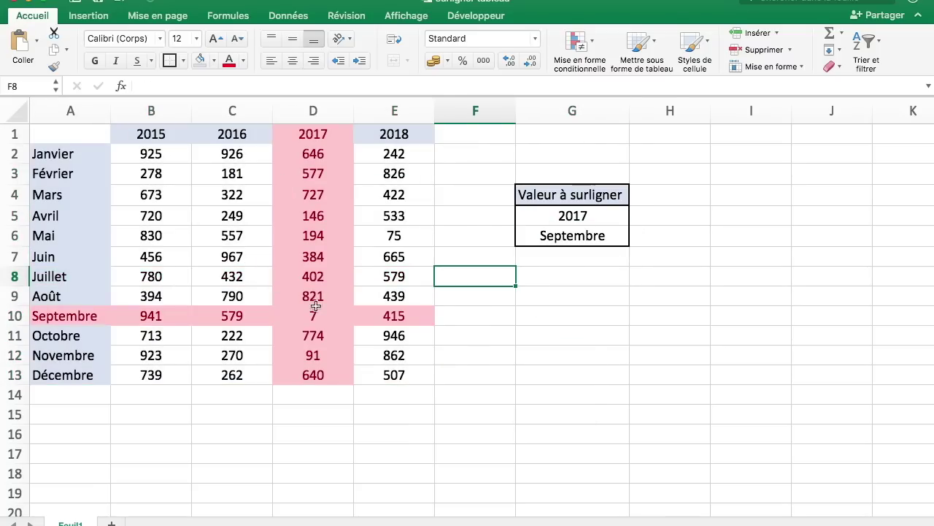
pyautogui.click(332, 328)
pyautogui.click(330, 313)
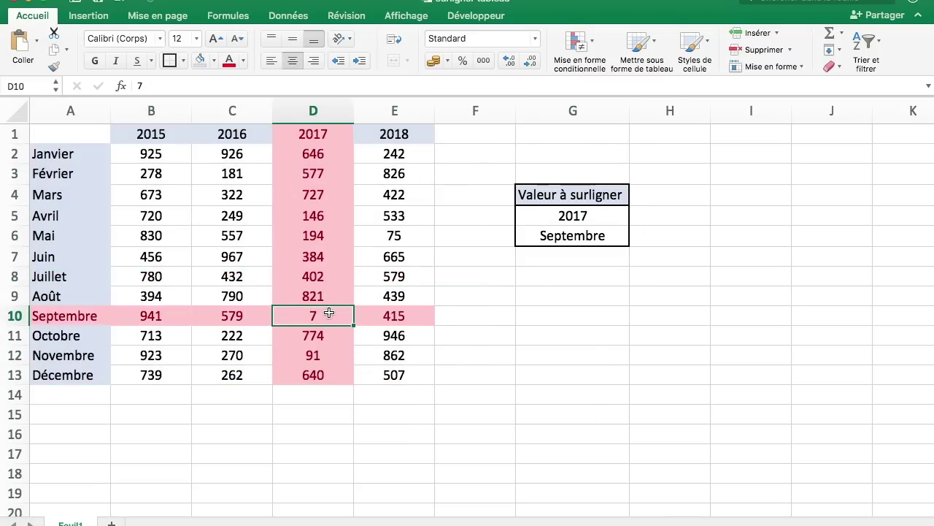
pyautogui.click(65, 134)
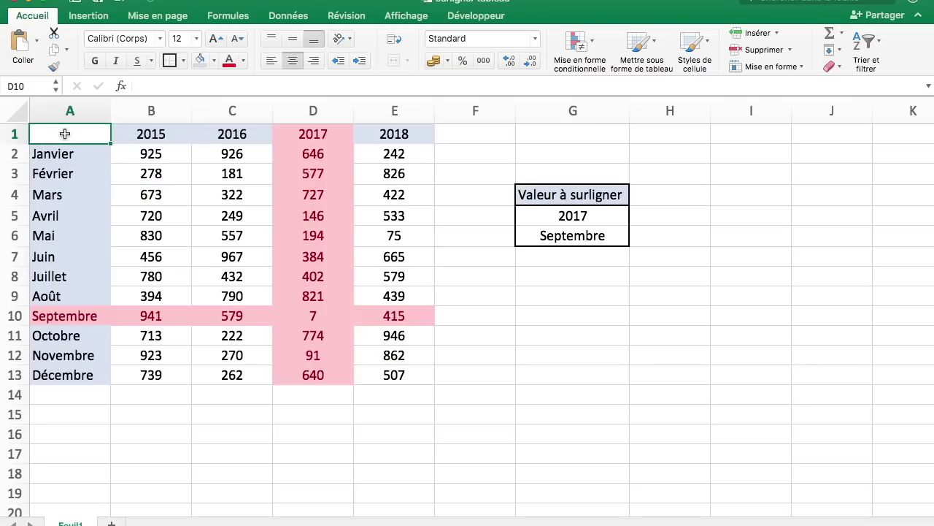
pyautogui.moveTo(65, 134); pyautogui.dragTo(368, 375)
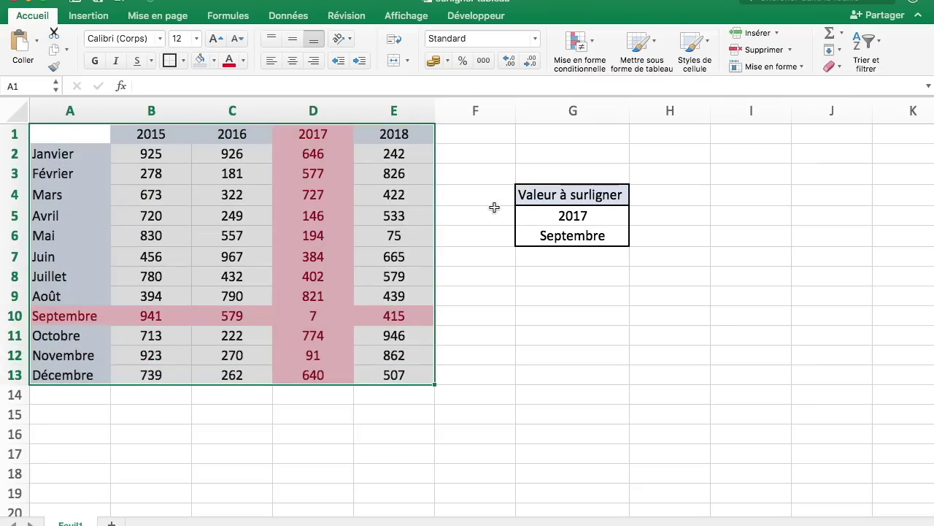
pyautogui.click(588, 60)
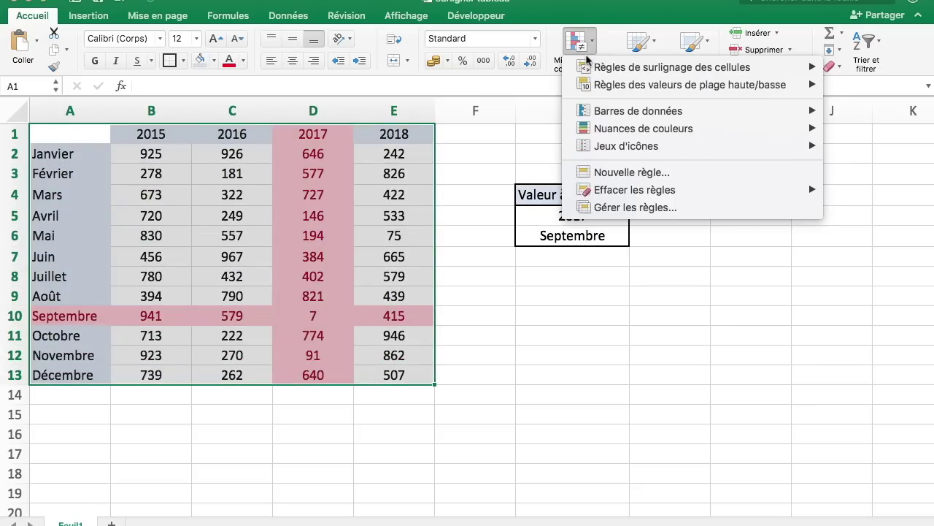
# - Create a third Classique formula rule using a custom format
pyautogui.click(629, 172)
pyautogui.click(421, 122)
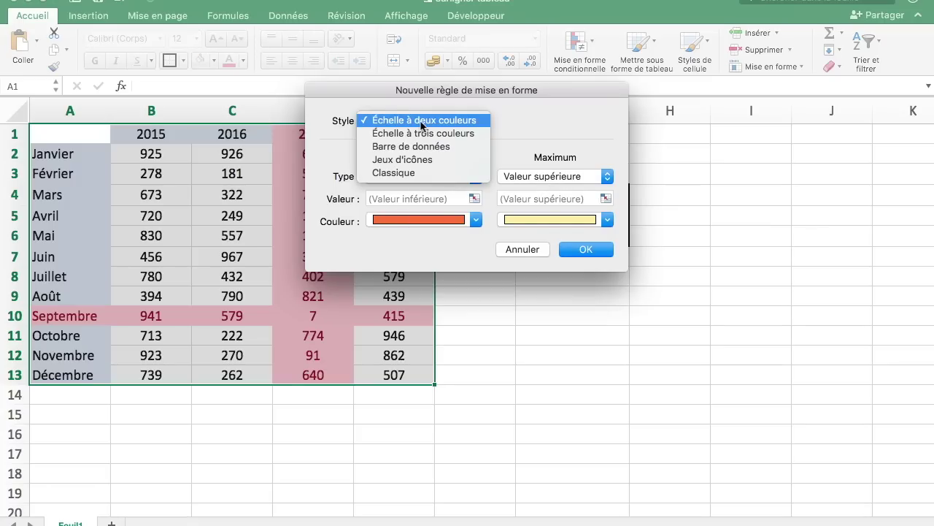
pyautogui.click(422, 174)
pyautogui.click(428, 158)
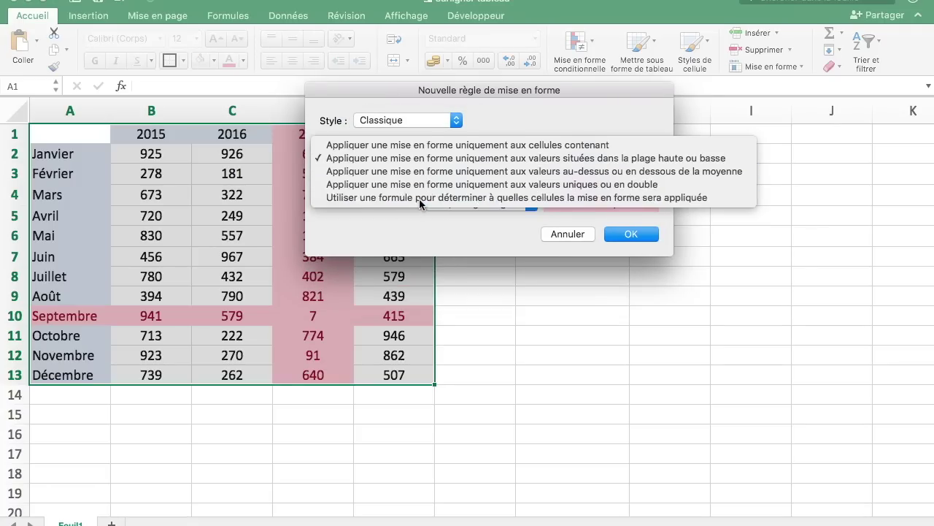
pyautogui.click(419, 198)
pyautogui.click(518, 205)
pyautogui.click(509, 253)
# - Give the custom format a solid dark red outline border and confirm it
pyautogui.click(341, 217)
pyautogui.click(561, 107)
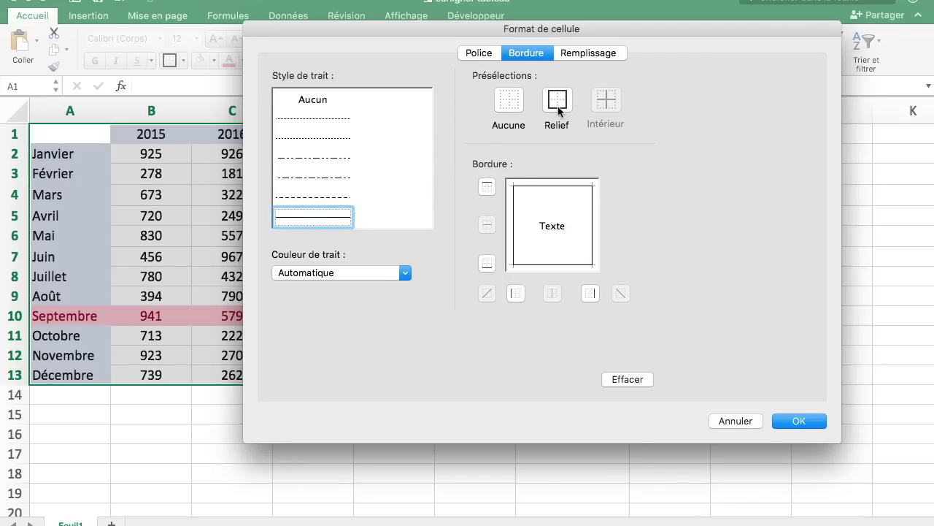
pyautogui.click(391, 274)
pyautogui.click(285, 437)
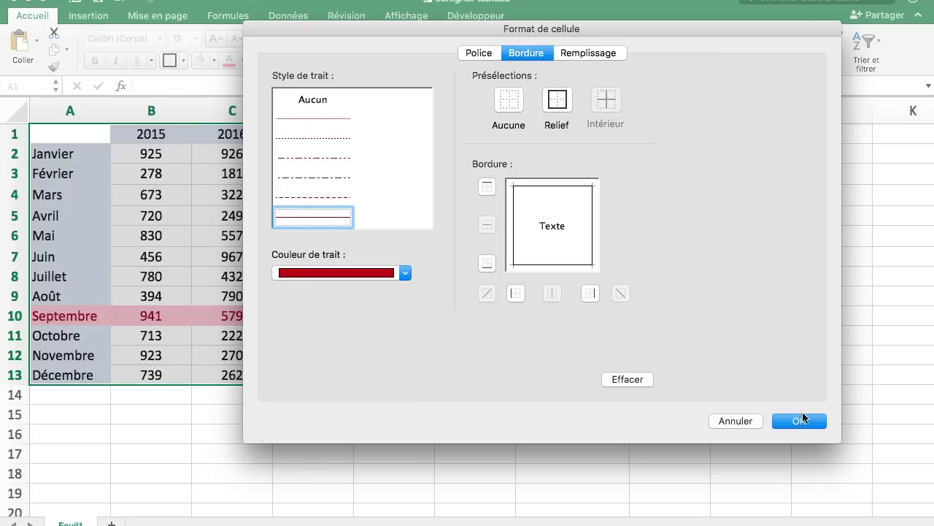
pyautogui.click(554, 123)
pyautogui.click(799, 421)
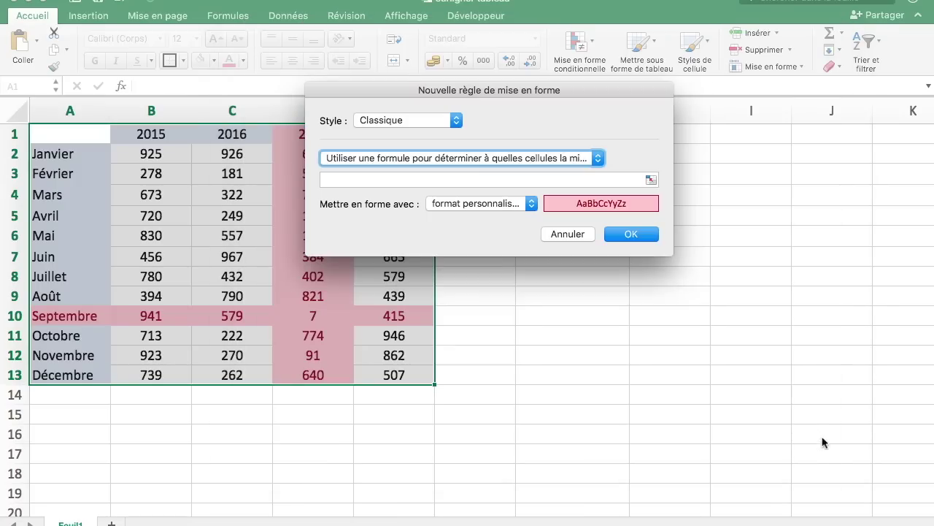
# - Enter =et($A1=$G$6;A$1=$G$5) and confirm, outlining intersection cell D10 in dark red
pyautogui.moveTo(468, 92); pyautogui.dragTo(592, 265)
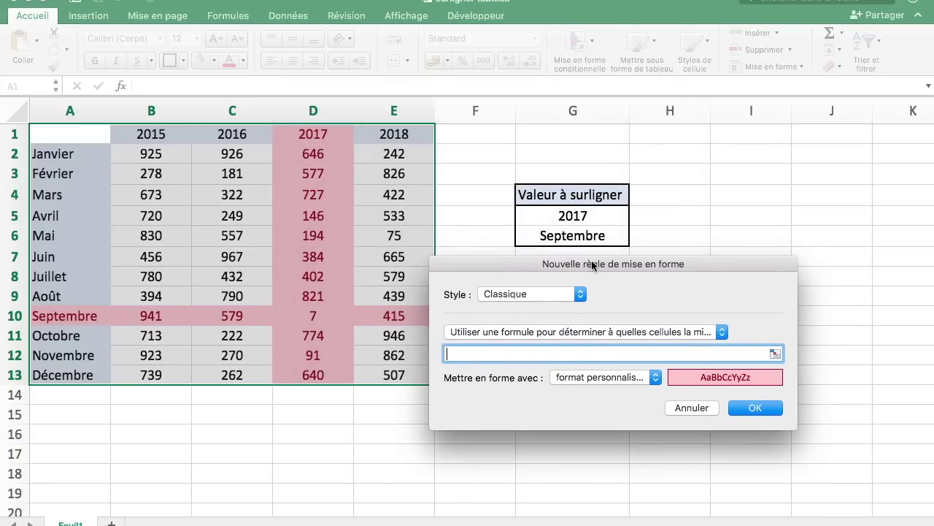
pyautogui.write('=et(')
pyautogui.write('$')
pyautogui.write('A1')
pyautogui.click(595, 235)
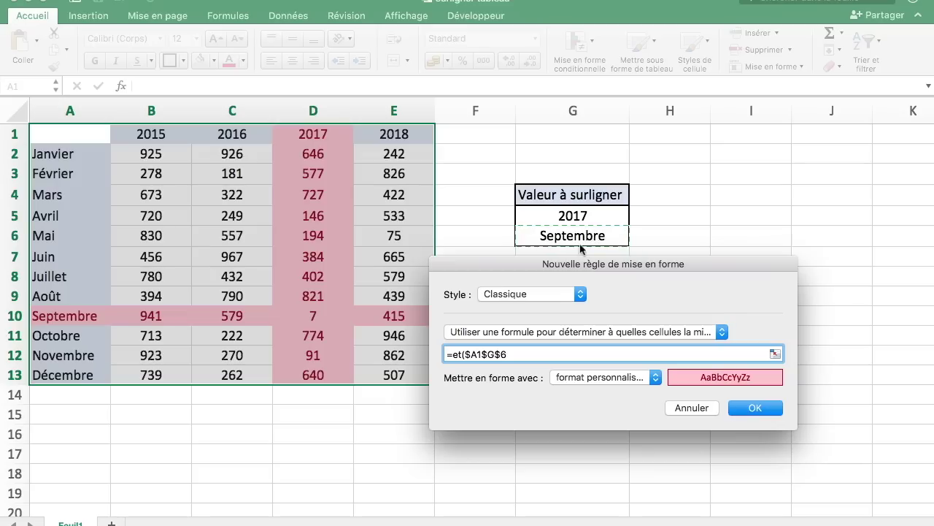
pyautogui.click(482, 354)
pyautogui.write('=')
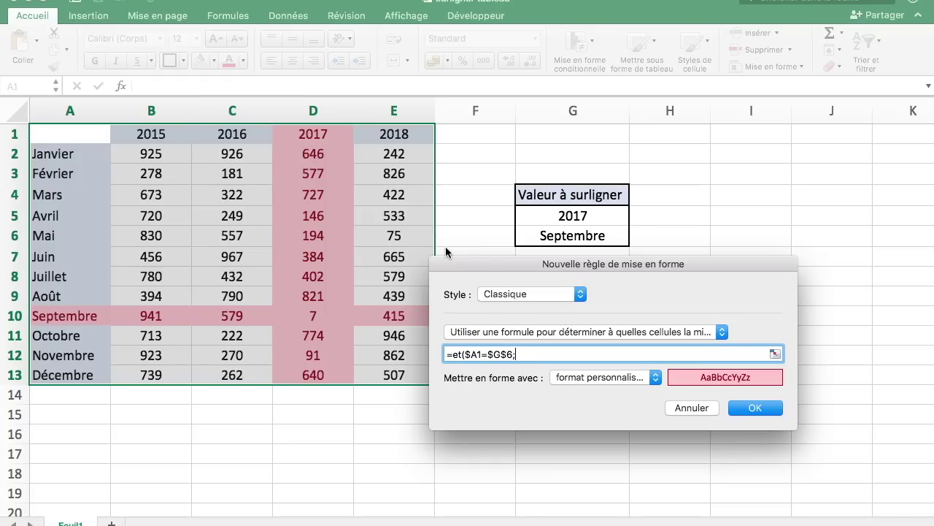
pyautogui.write('A1')
pyautogui.write('=')
pyautogui.click(596, 216)
pyautogui.write(')')
pyautogui.click(777, 413)
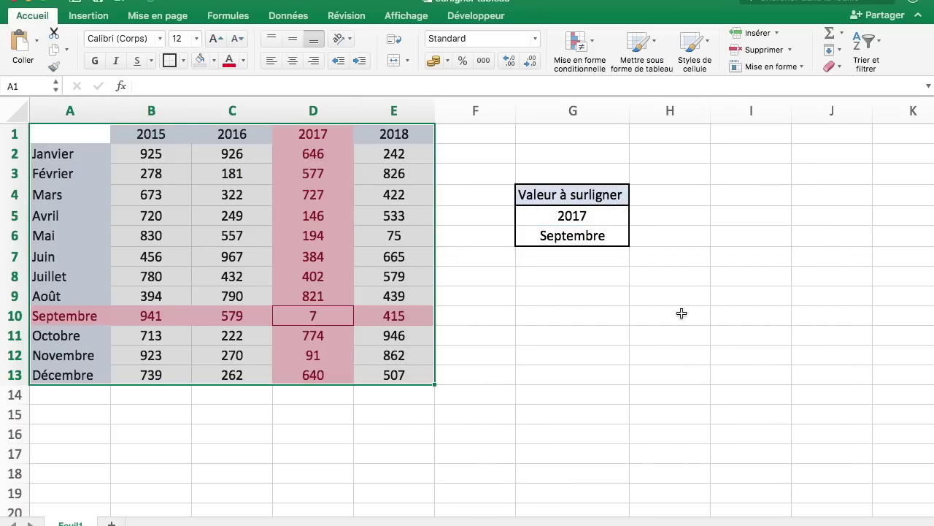
# - Check the outlined D10, then set G5 to 2015 and G6 to Octobre
pyautogui.click(610, 355)
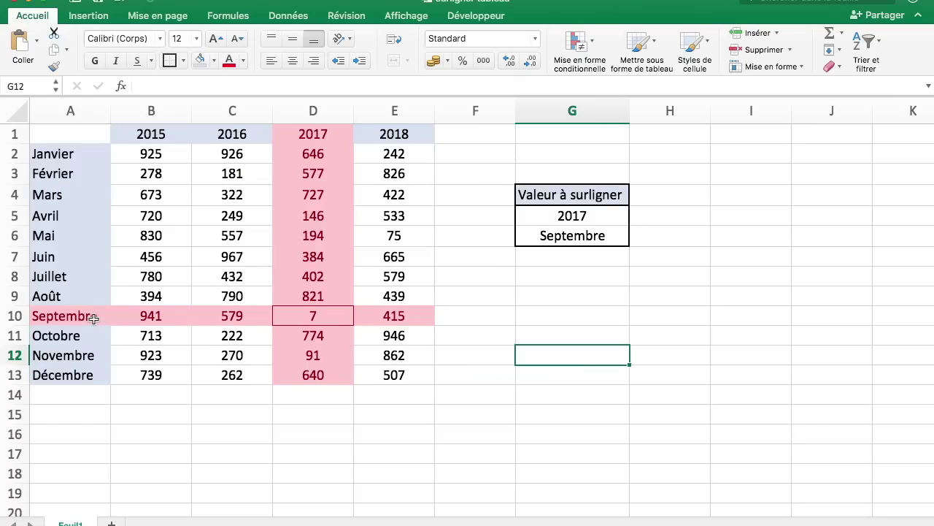
pyautogui.click(346, 315)
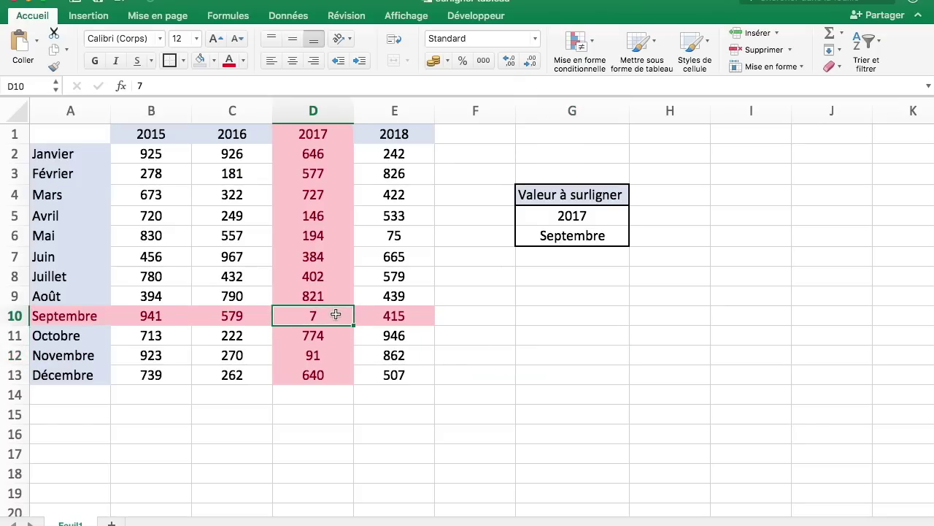
pyautogui.click(595, 213)
pyautogui.click(632, 217)
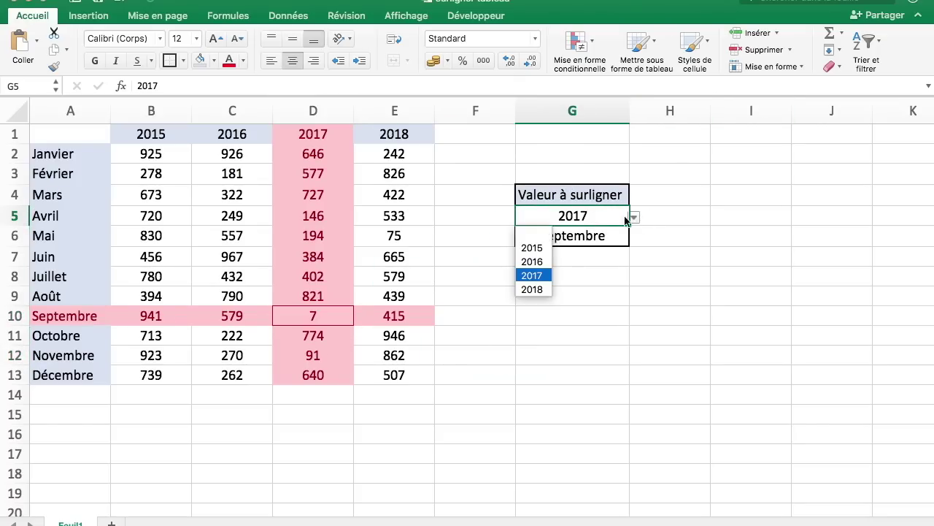
pyautogui.click(540, 249)
pyautogui.click(619, 236)
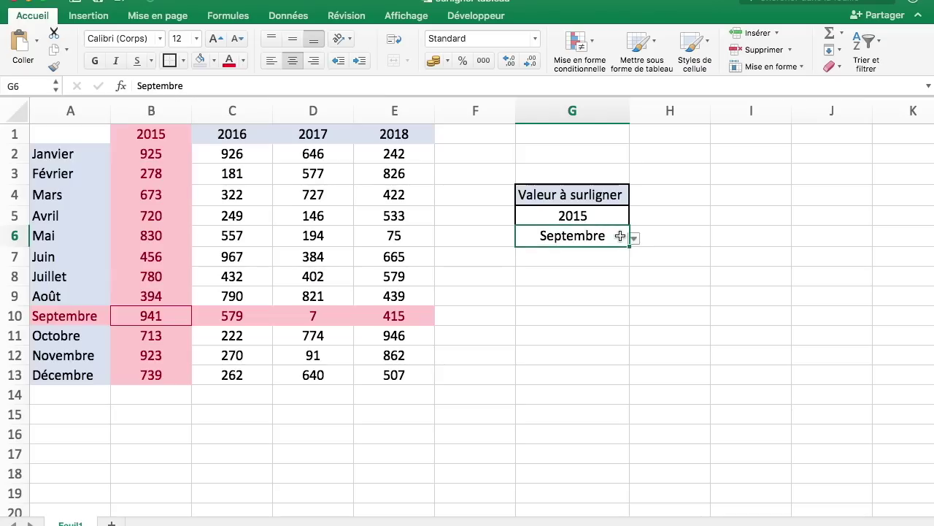
pyautogui.click(634, 238)
pyautogui.click(562, 394)
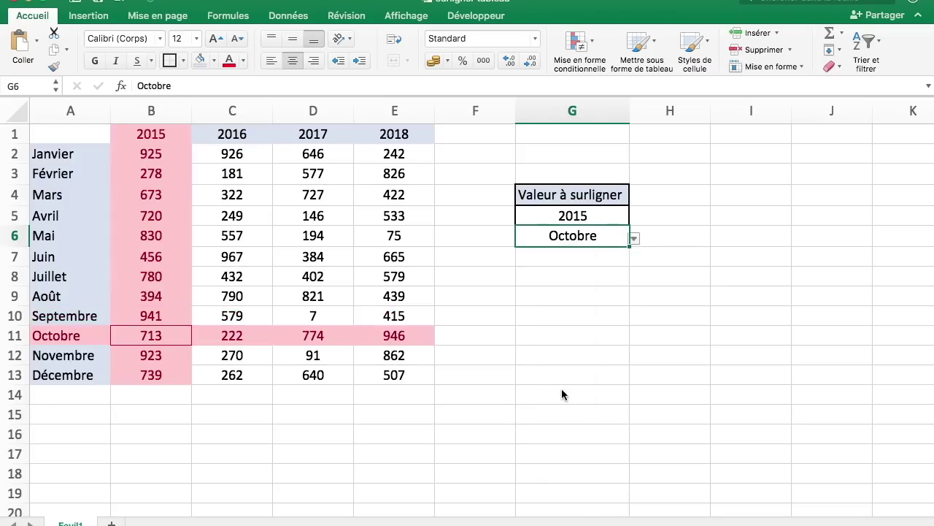
pyautogui.click(616, 214)
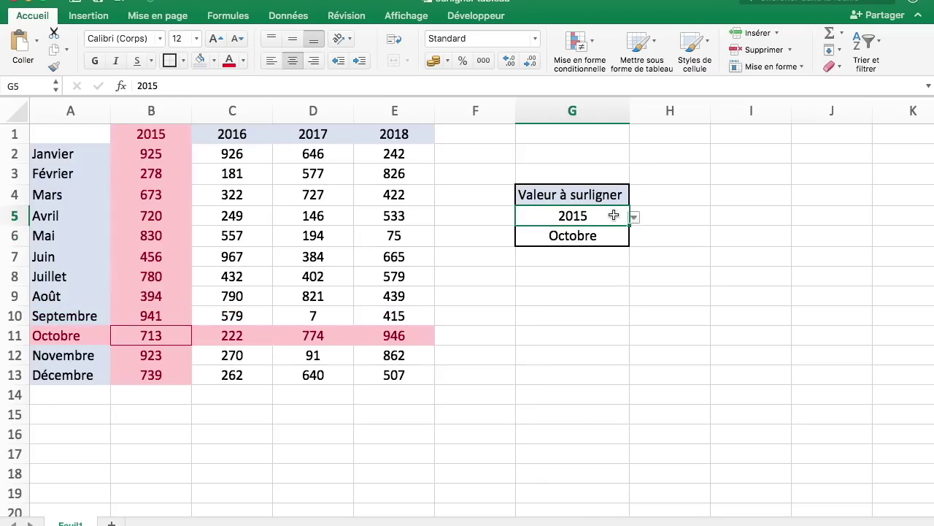